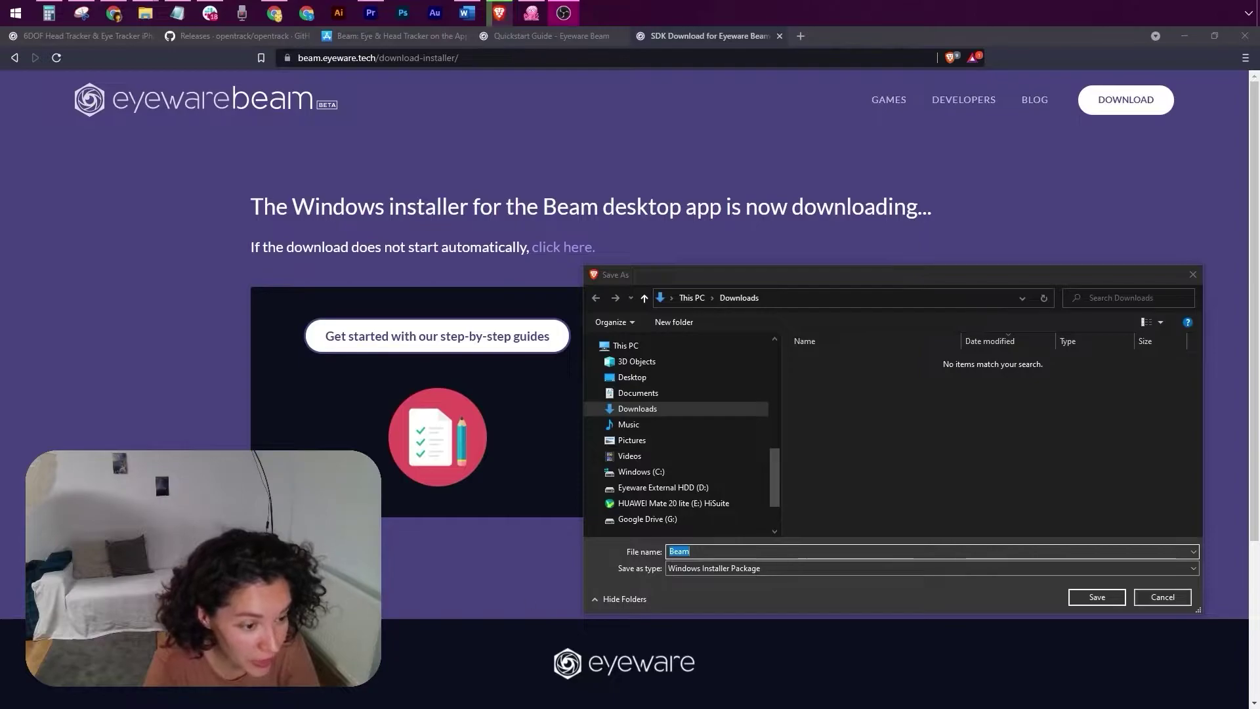
Save the Beam Windows installer to the Downloads folder and complete the Beam 1.3.0 setup wizard
click(1097, 596)
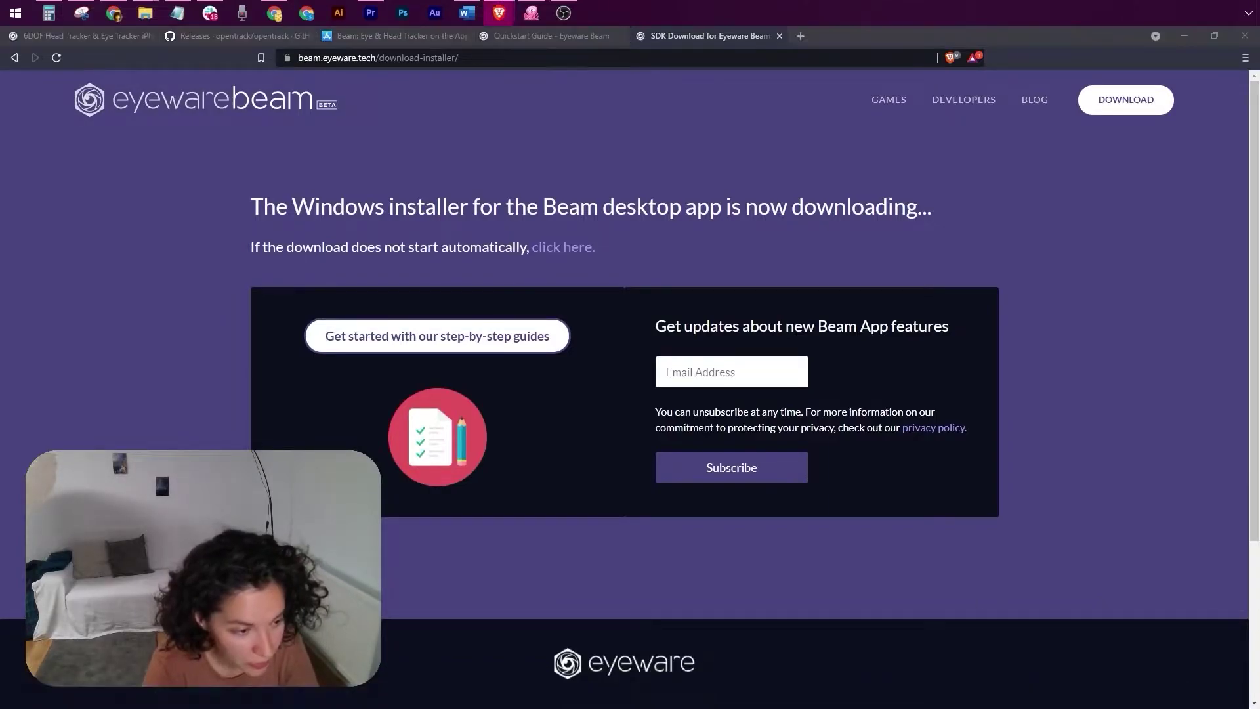
click(694, 476)
click(690, 477)
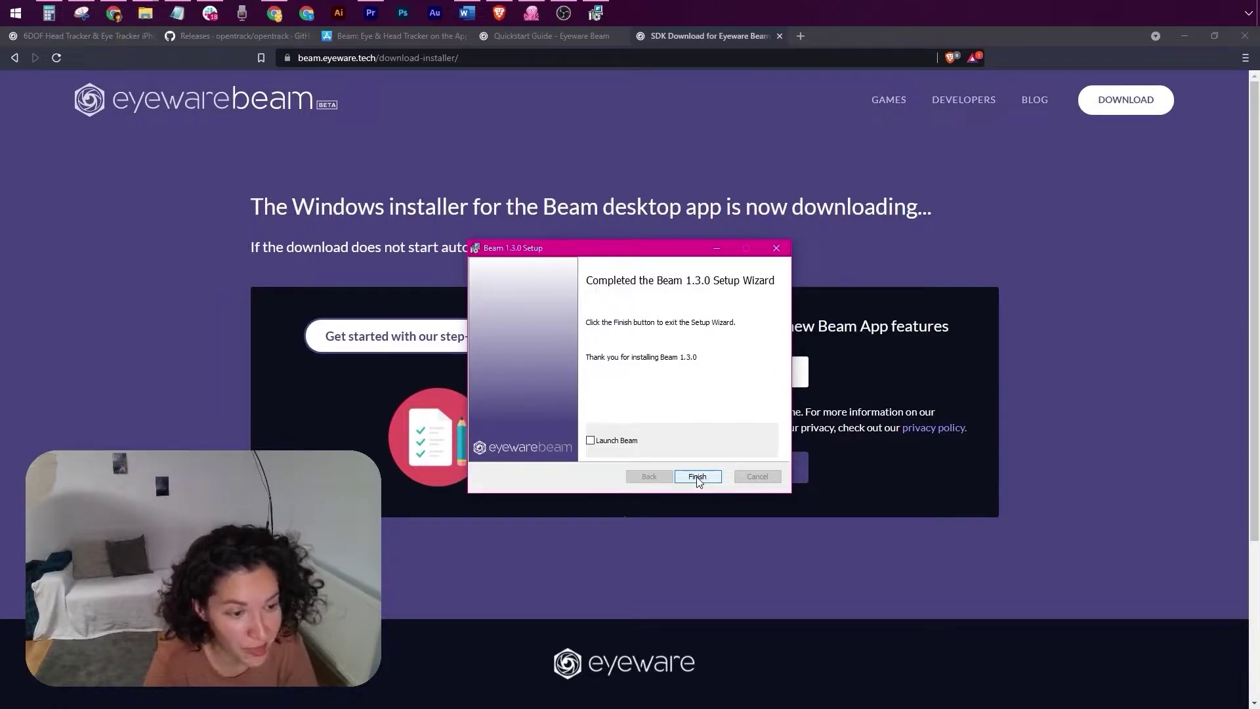
click(698, 477)
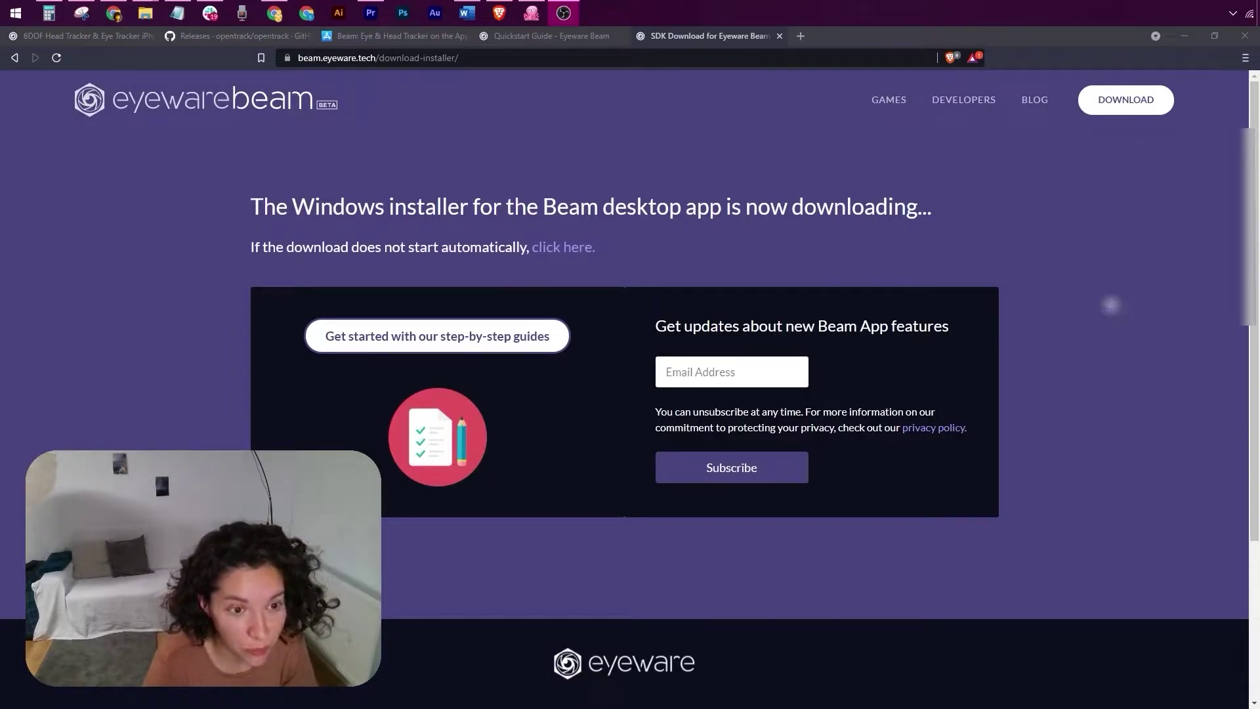
click(1250, 15)
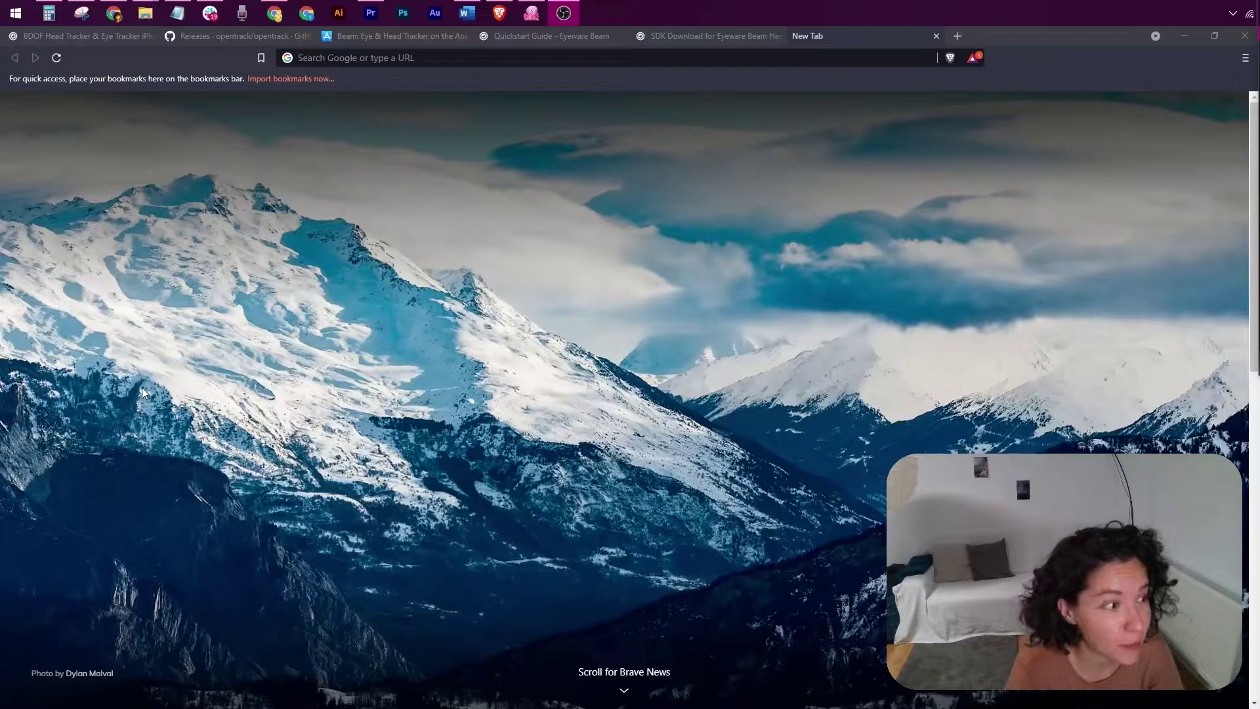
Find the Windows System settings and open the Display page
click(21, 15)
text(system)
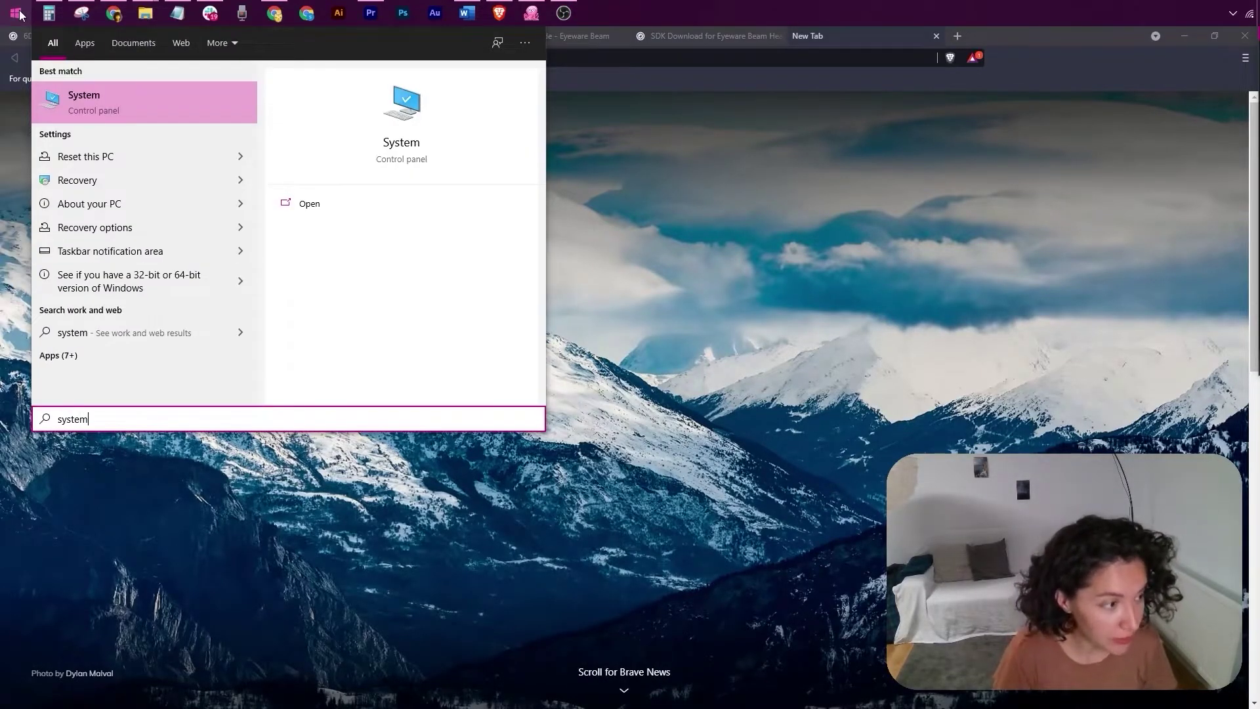
key(Return)
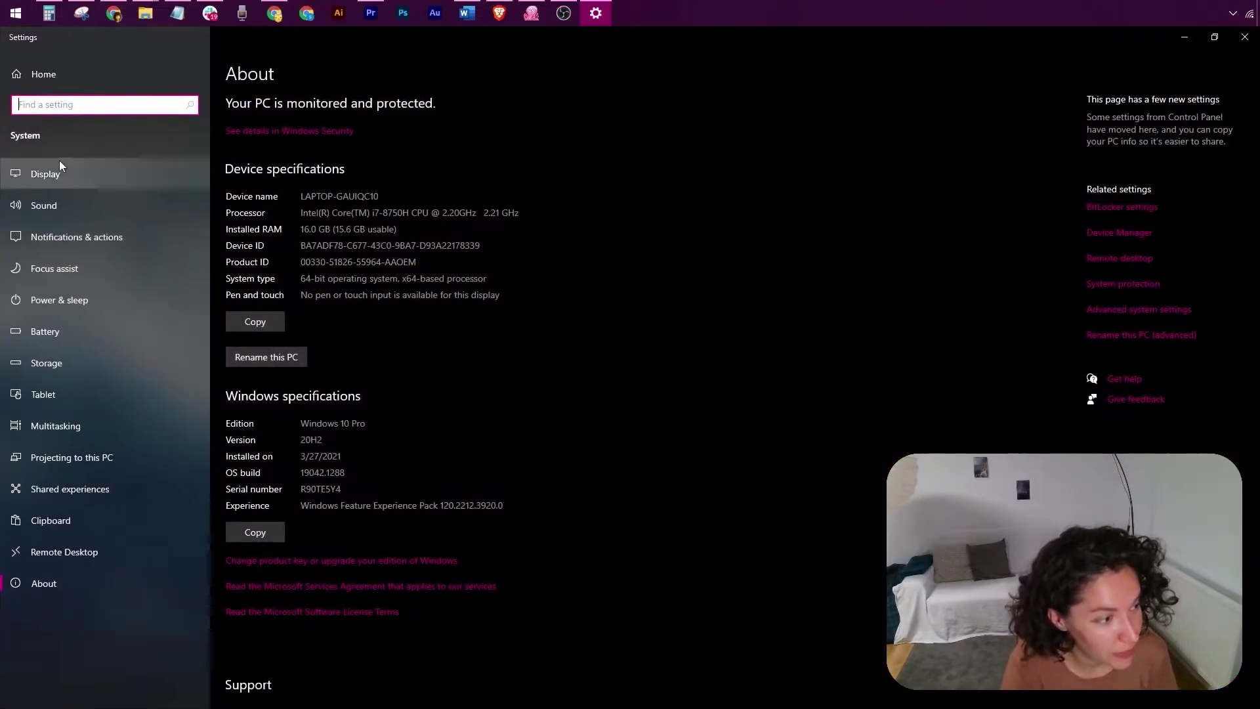
click(57, 173)
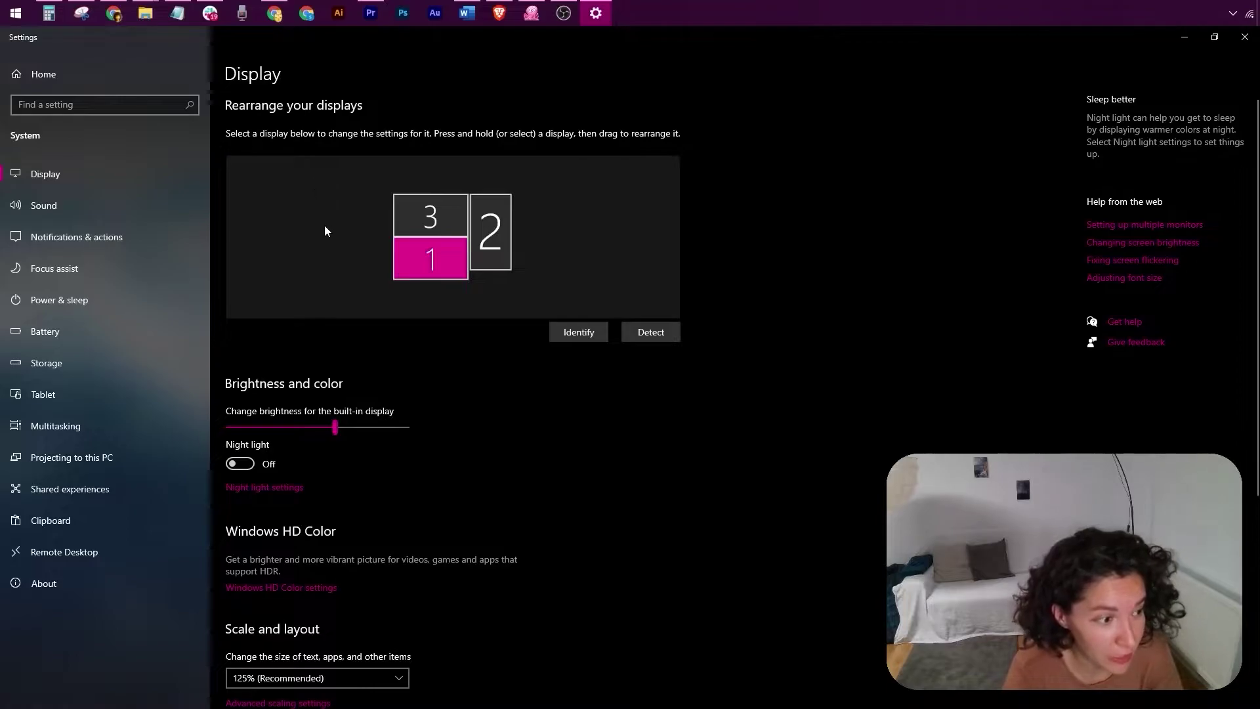
Select display 3 and check whether it is set as the main display
click(412, 213)
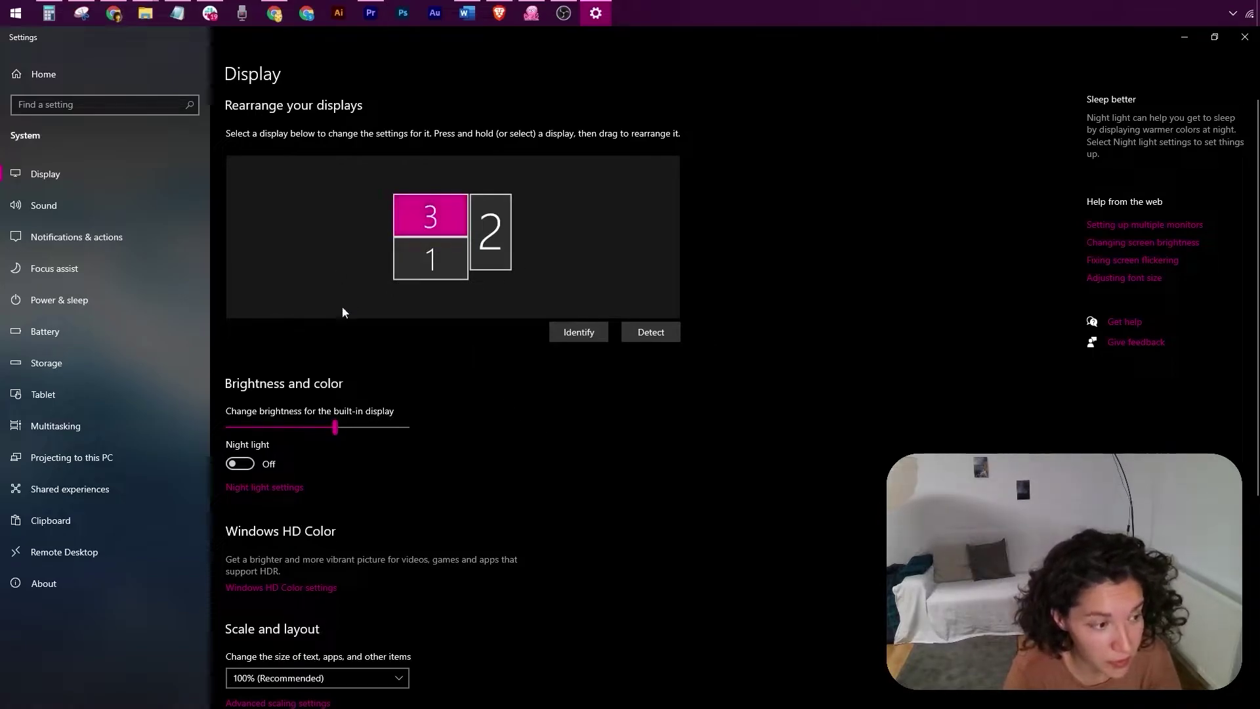
scroll(359, 339, down, 4)
scroll(616, 466, down, 1)
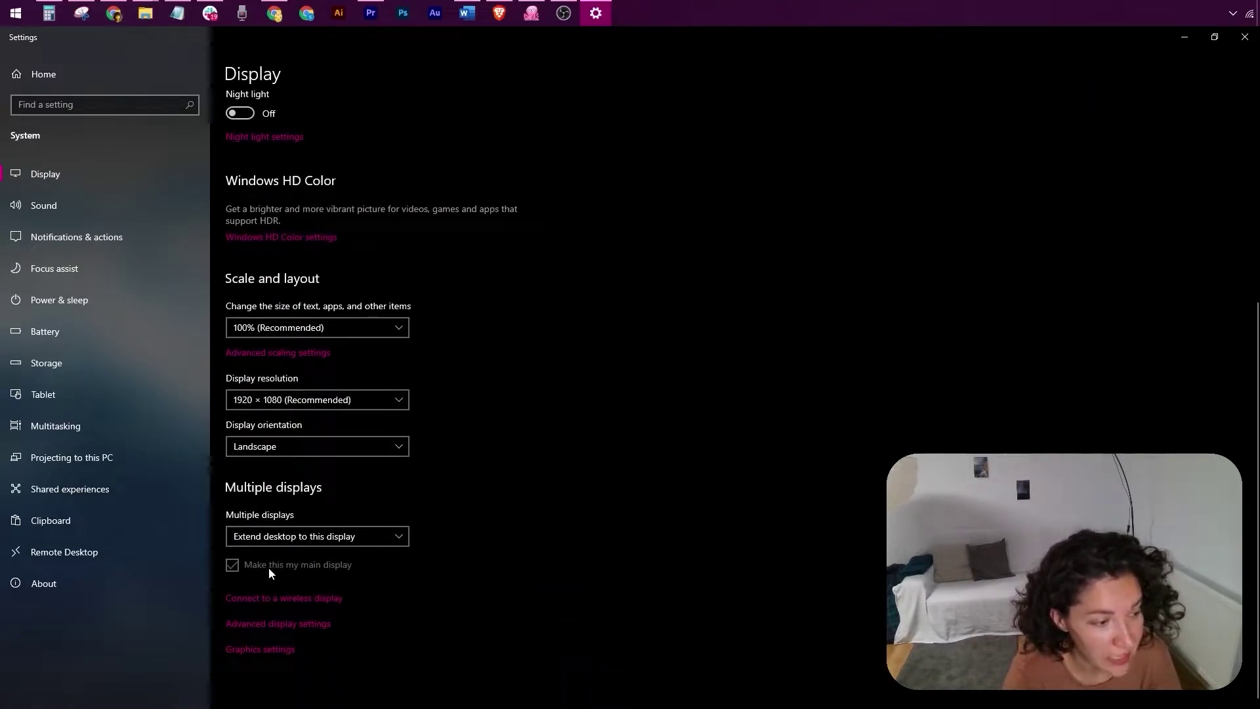
scroll(512, 552, up, 5)
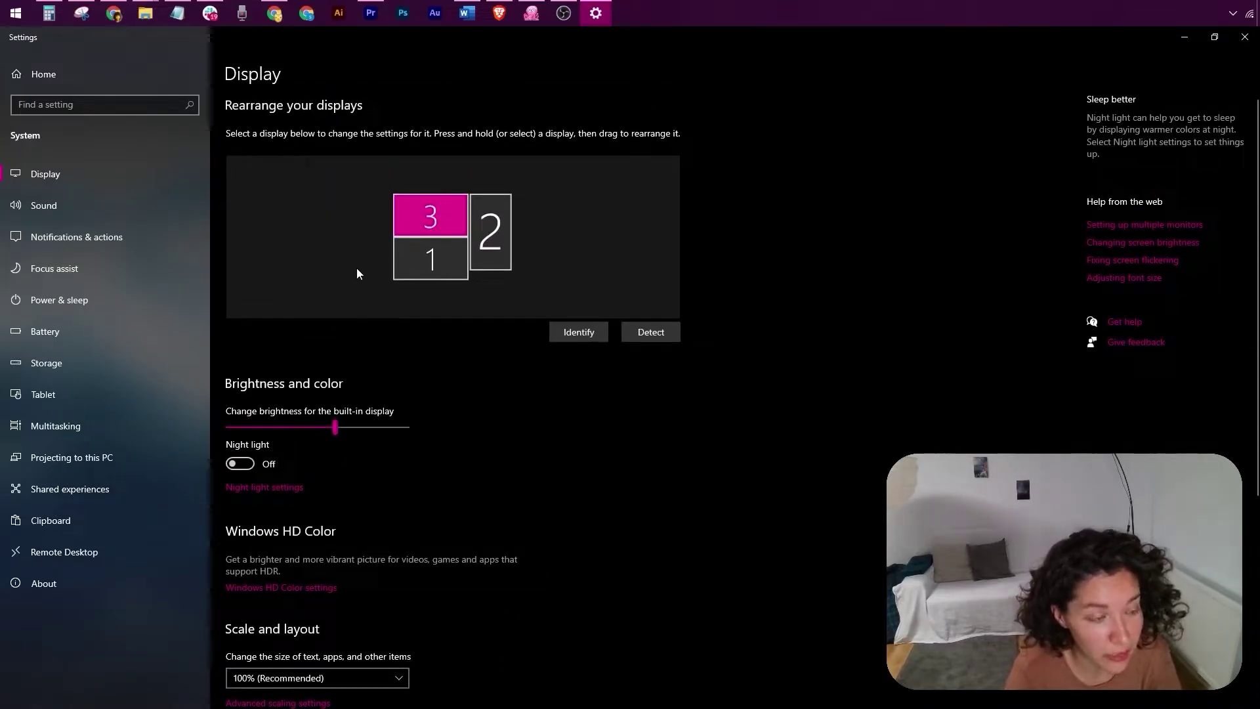
scroll(525, 421, down, 5)
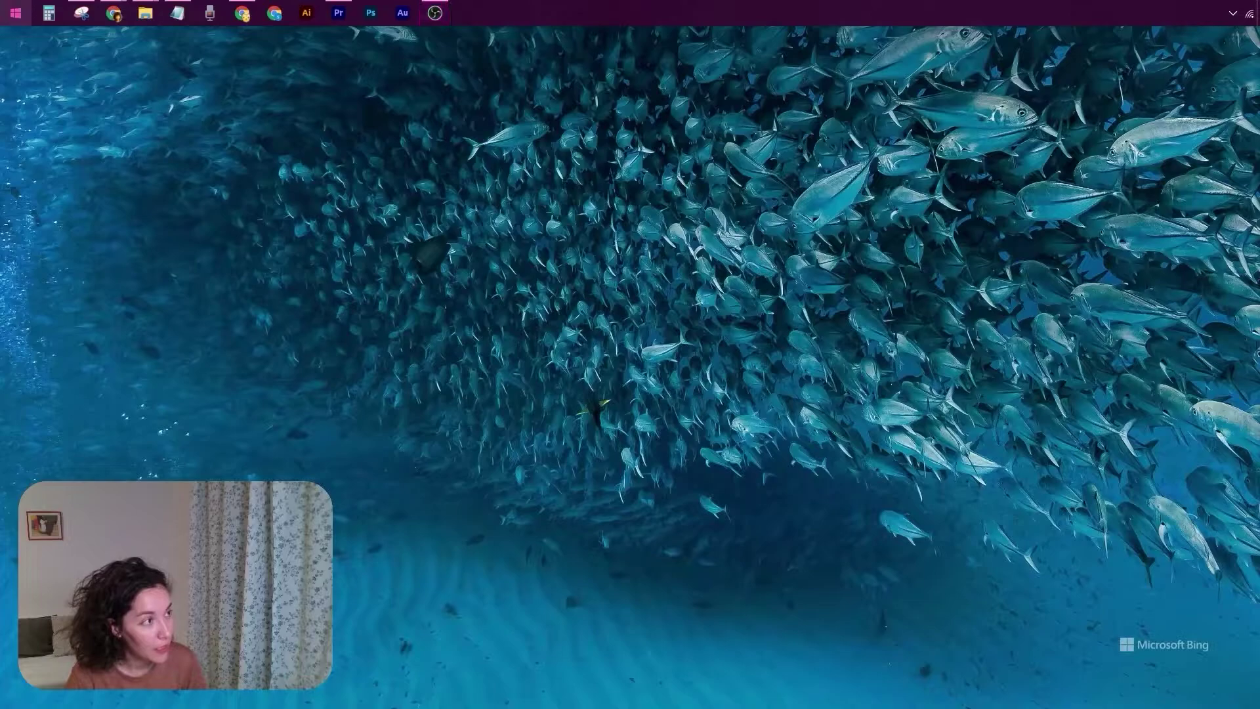
Search Windows for the installed Beam app and launch it
key(super)
text(blu)
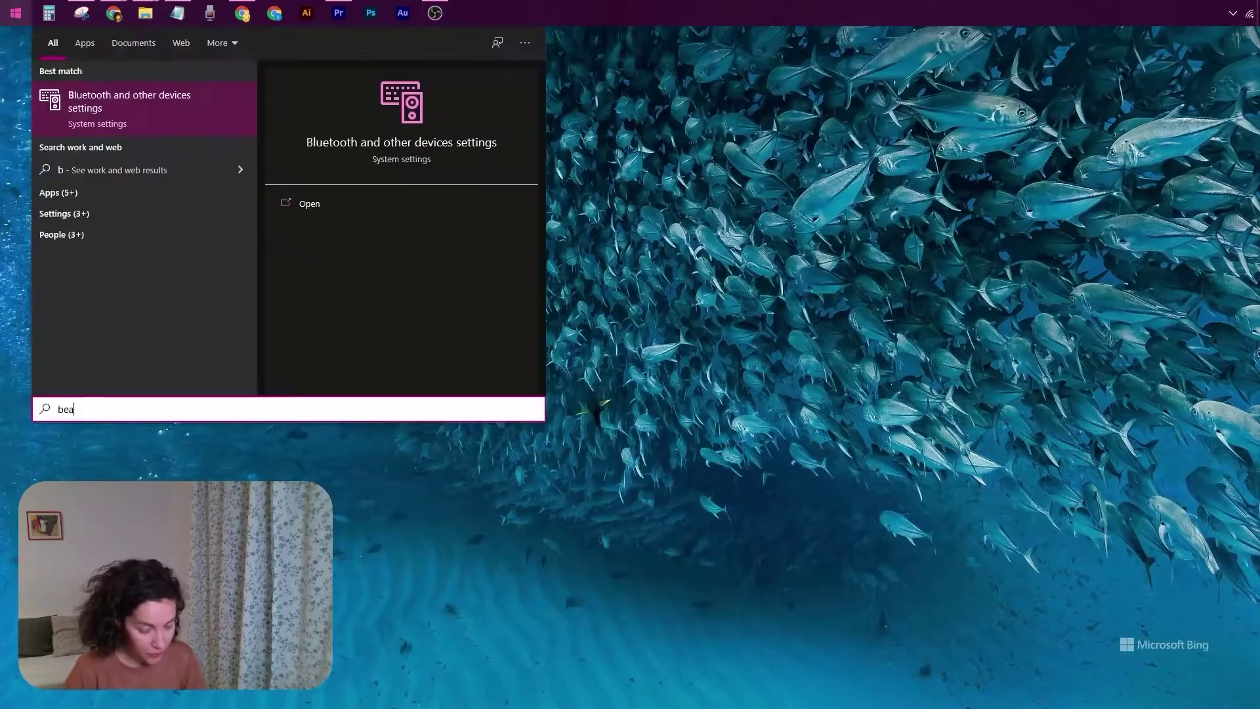
key(Escape)
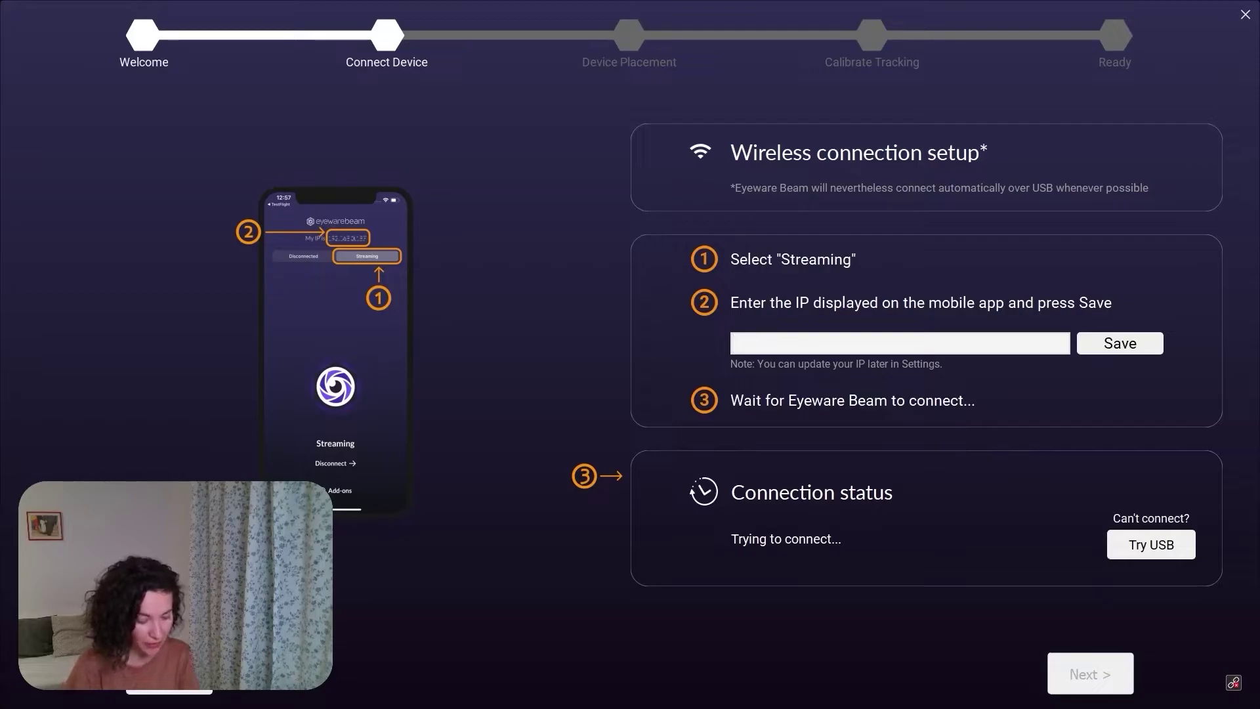
Enter the IP address from the mobile app for the wireless connection and continue to device placement
text(192)
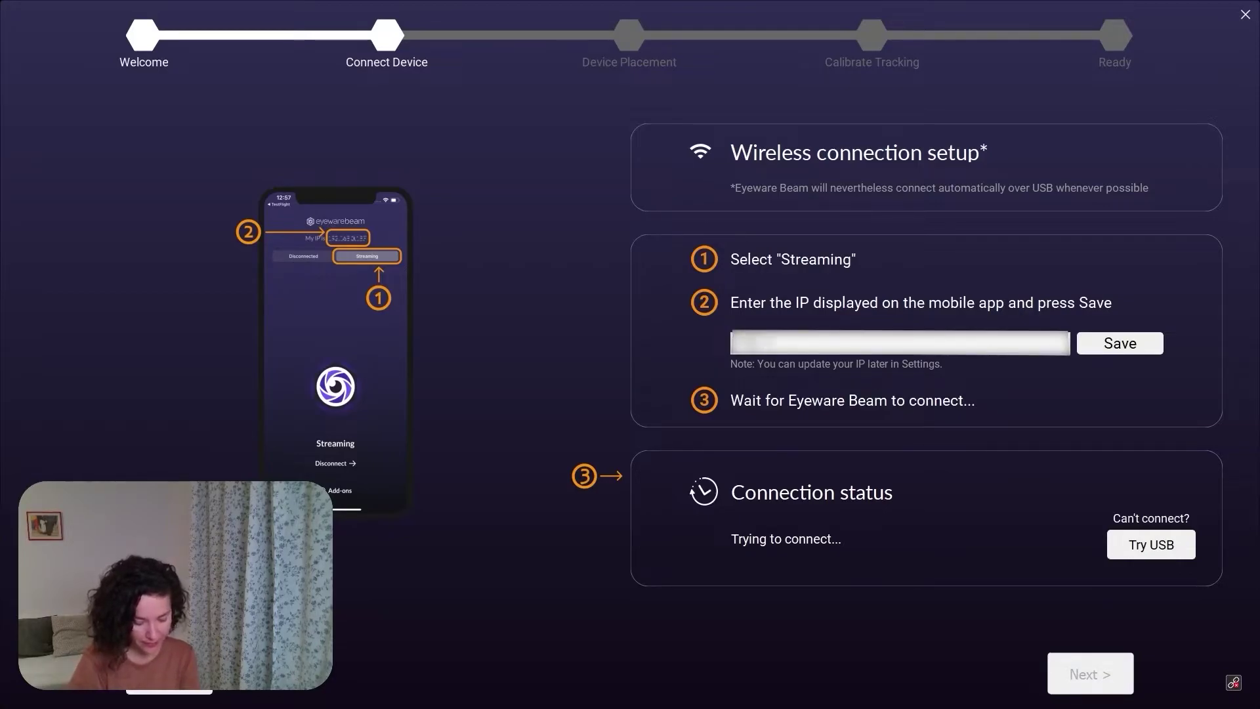
text(.16)
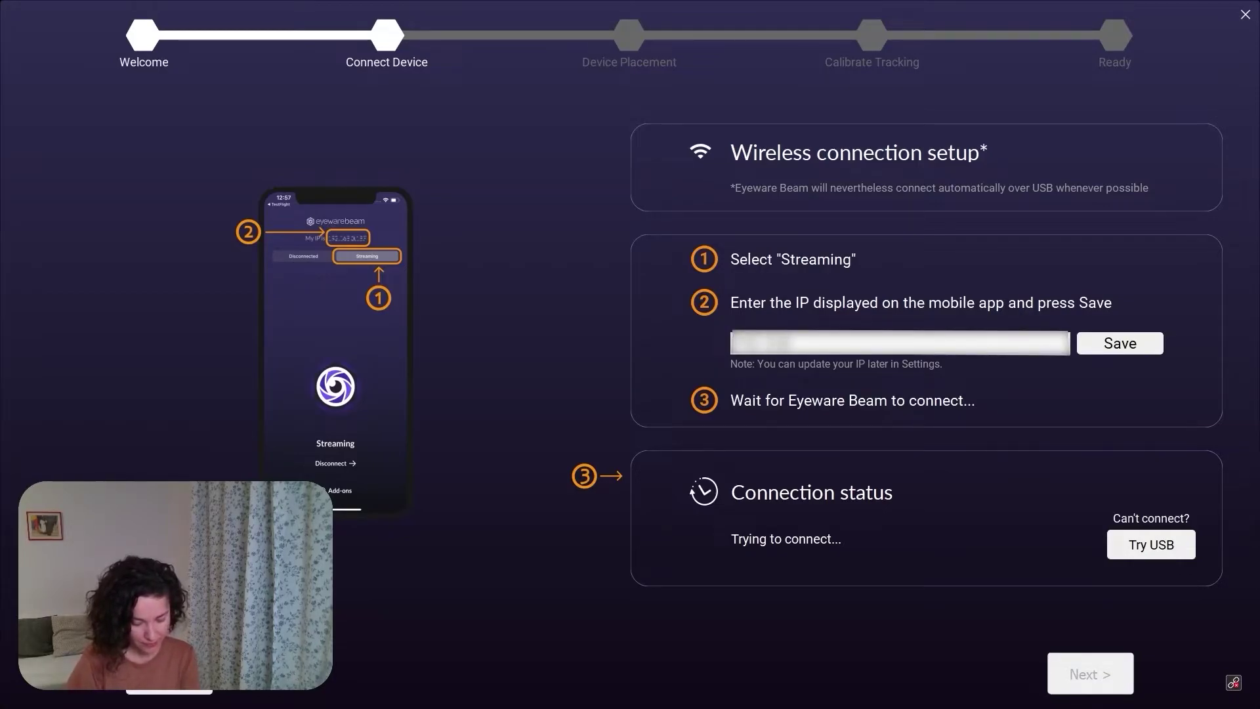
text(8)
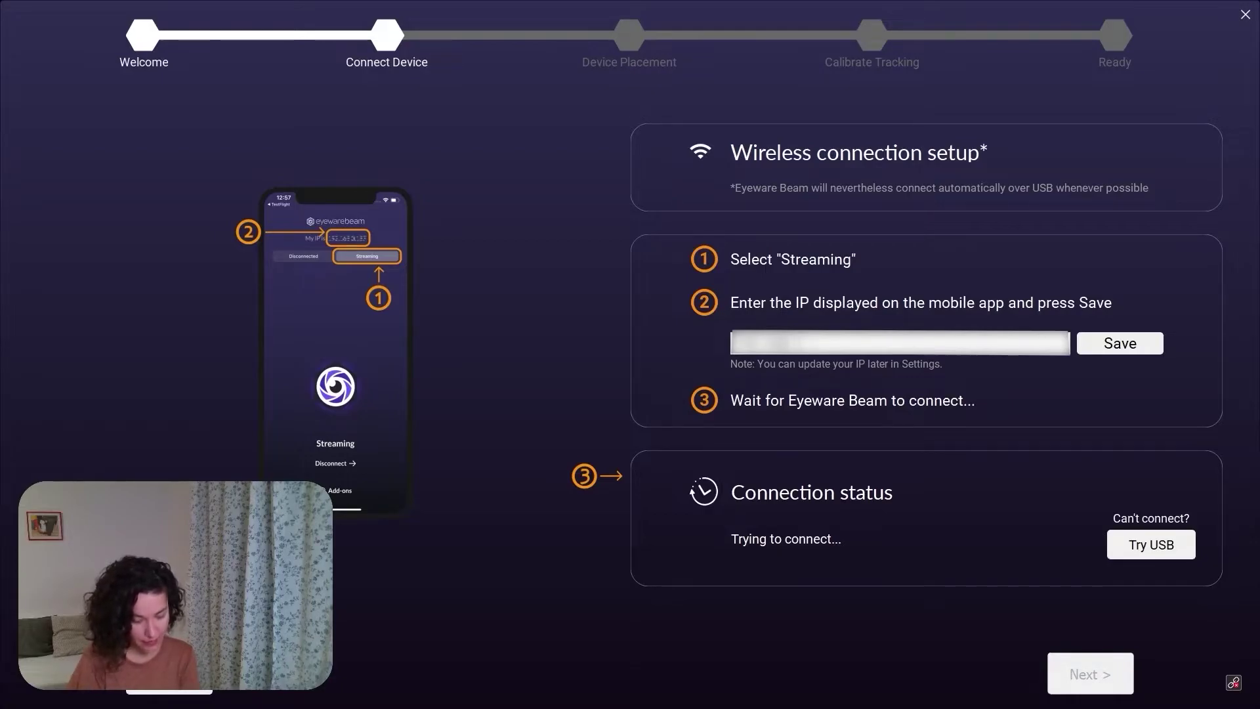
text(.)
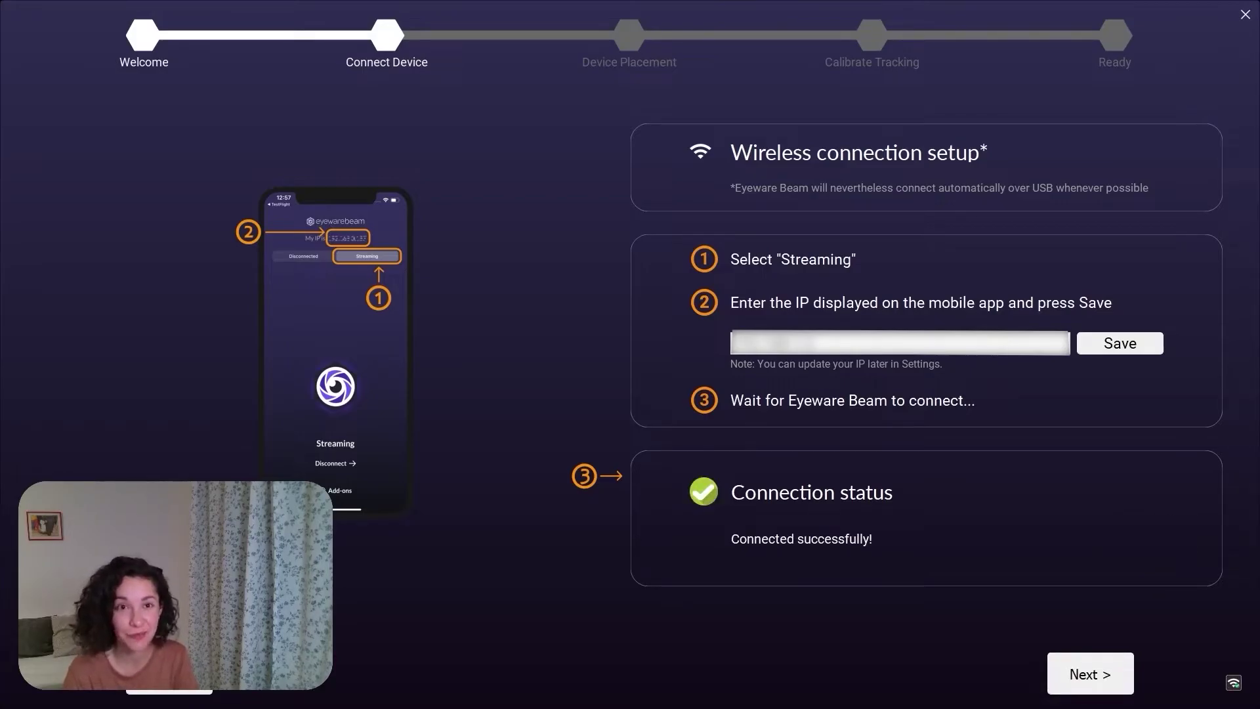
click(1090, 674)
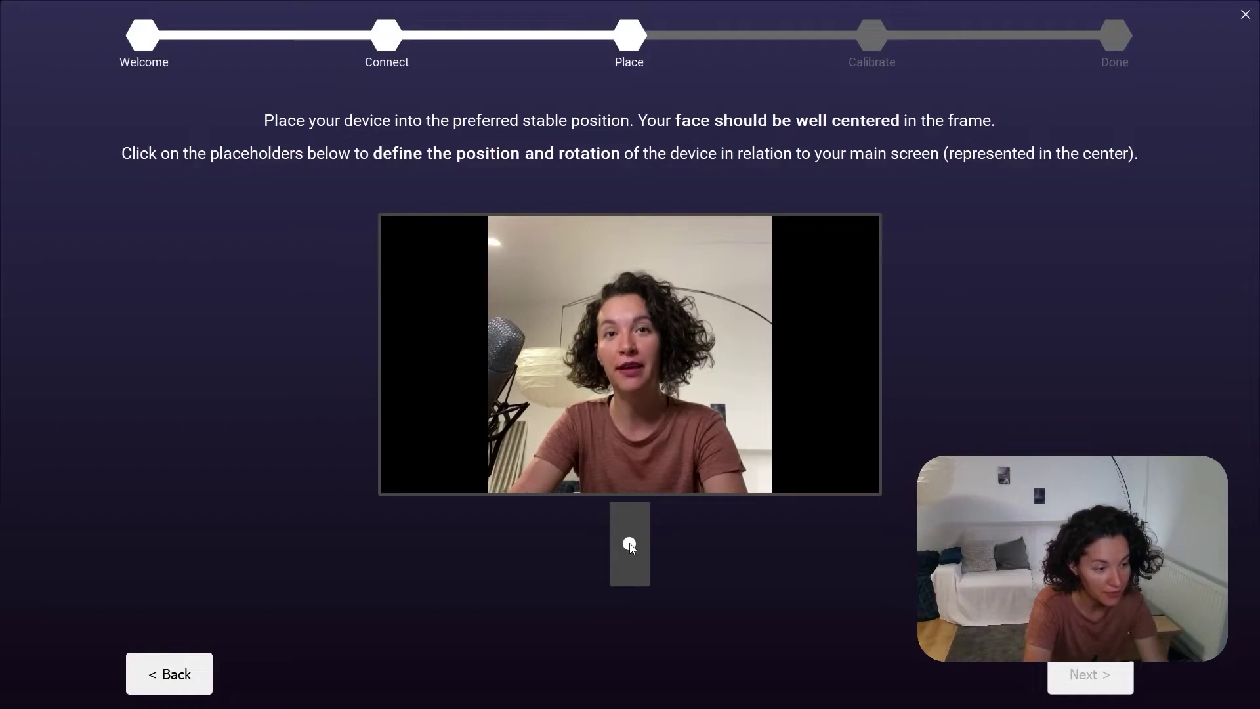
Place the phone upright below the centre of the main screen and continue to calibration
click(630, 545)
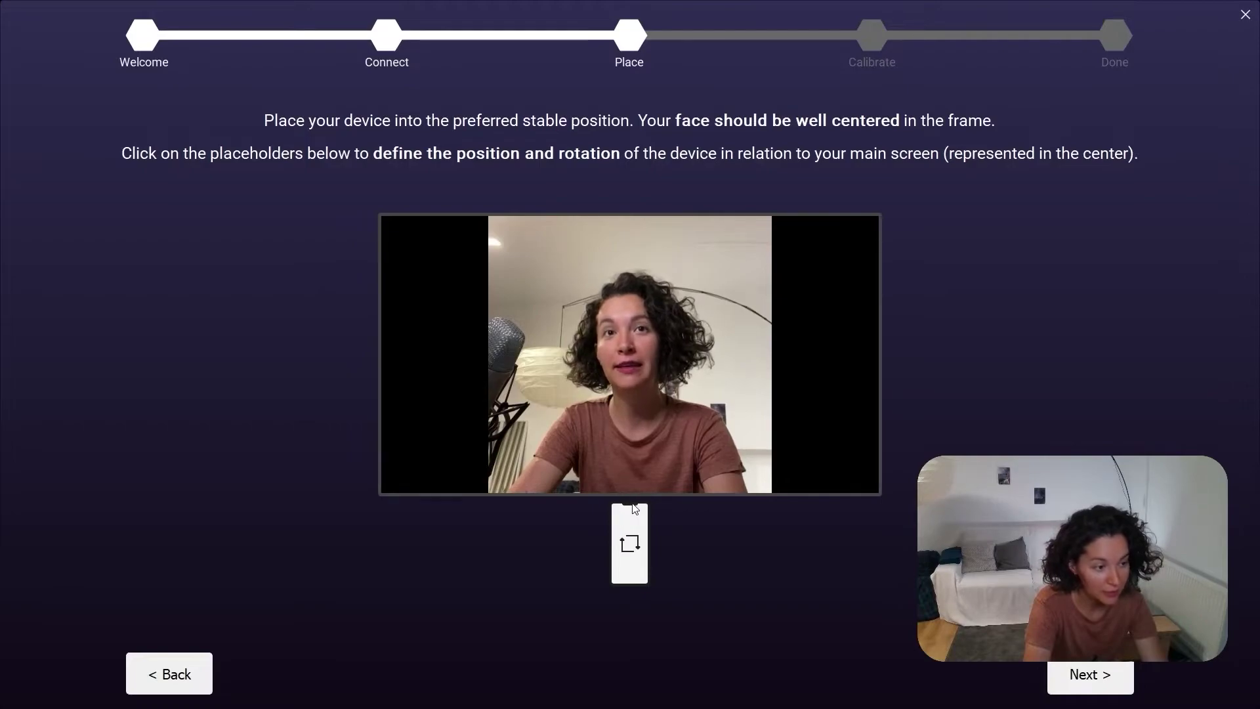
click(1089, 680)
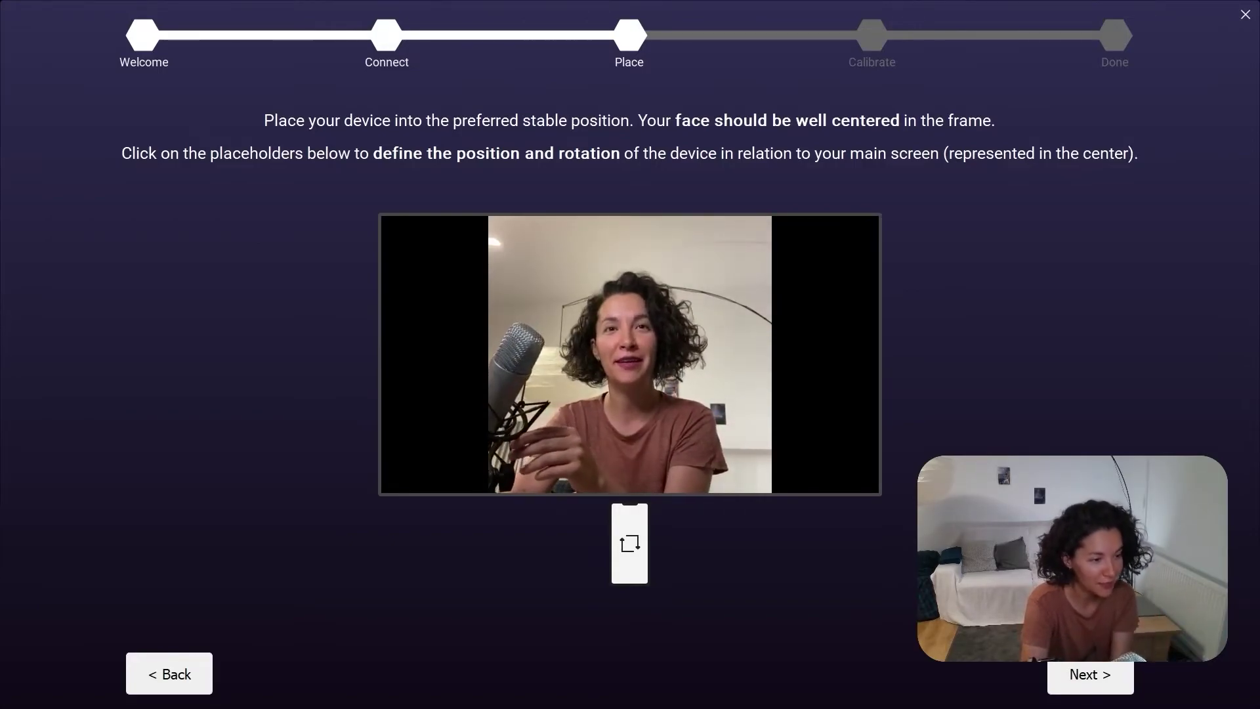
click(1125, 688)
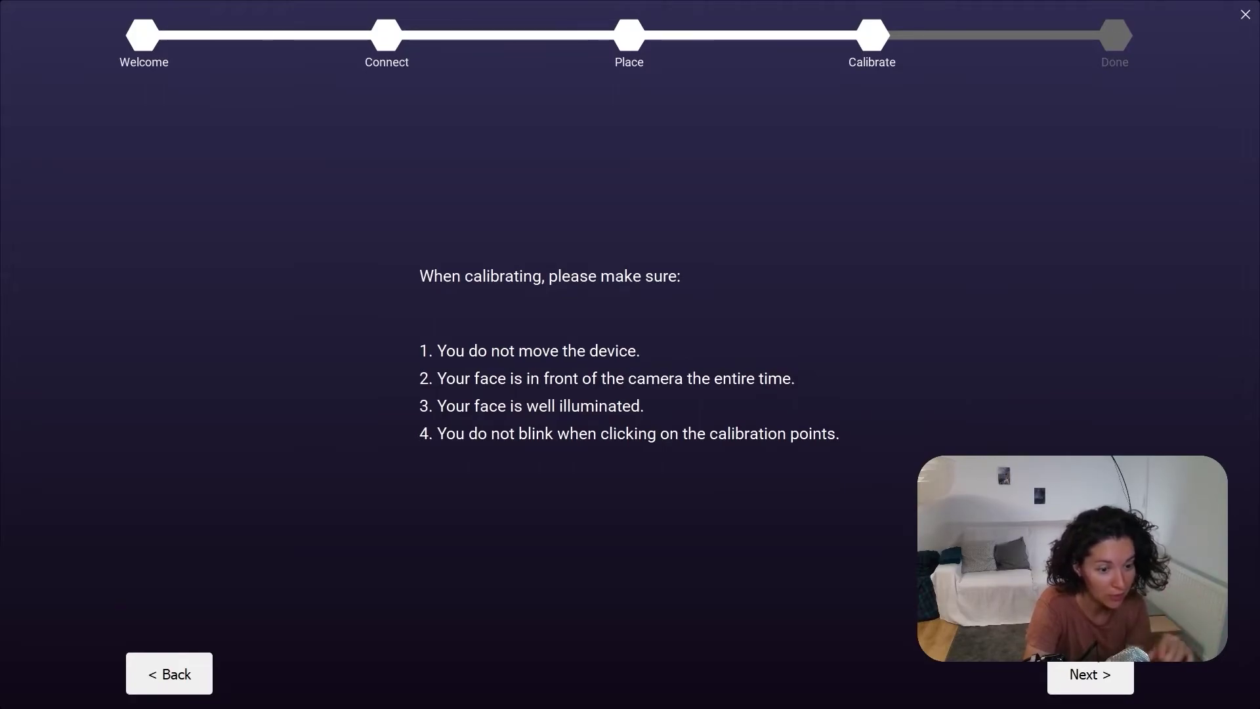
Run the eye tracking calibration on the circle targets and finish the setup wizard
click(1093, 676)
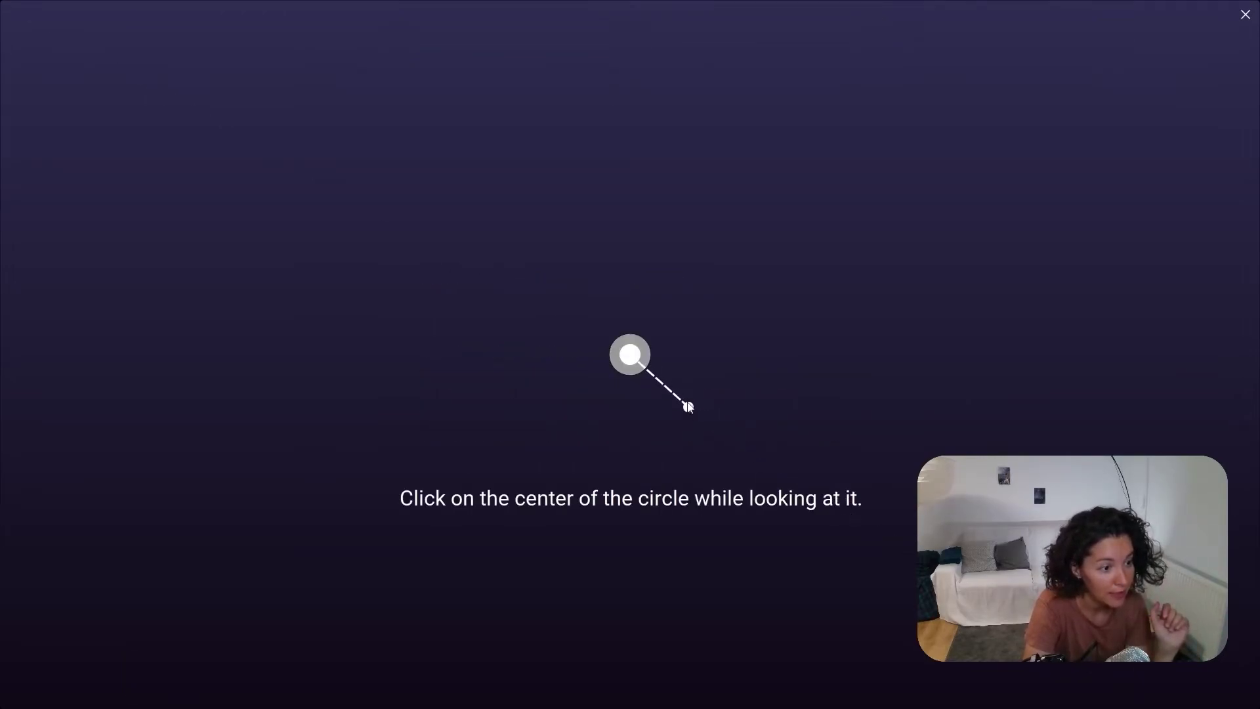
click(630, 355)
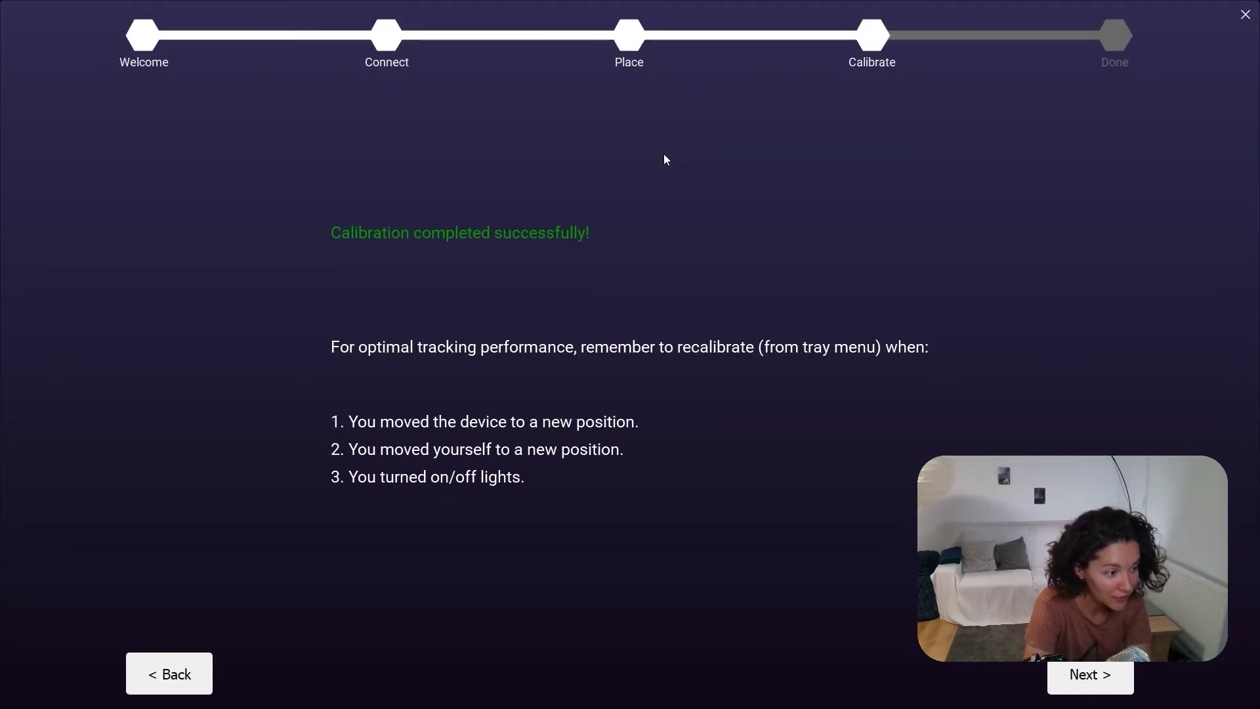
click(1093, 676)
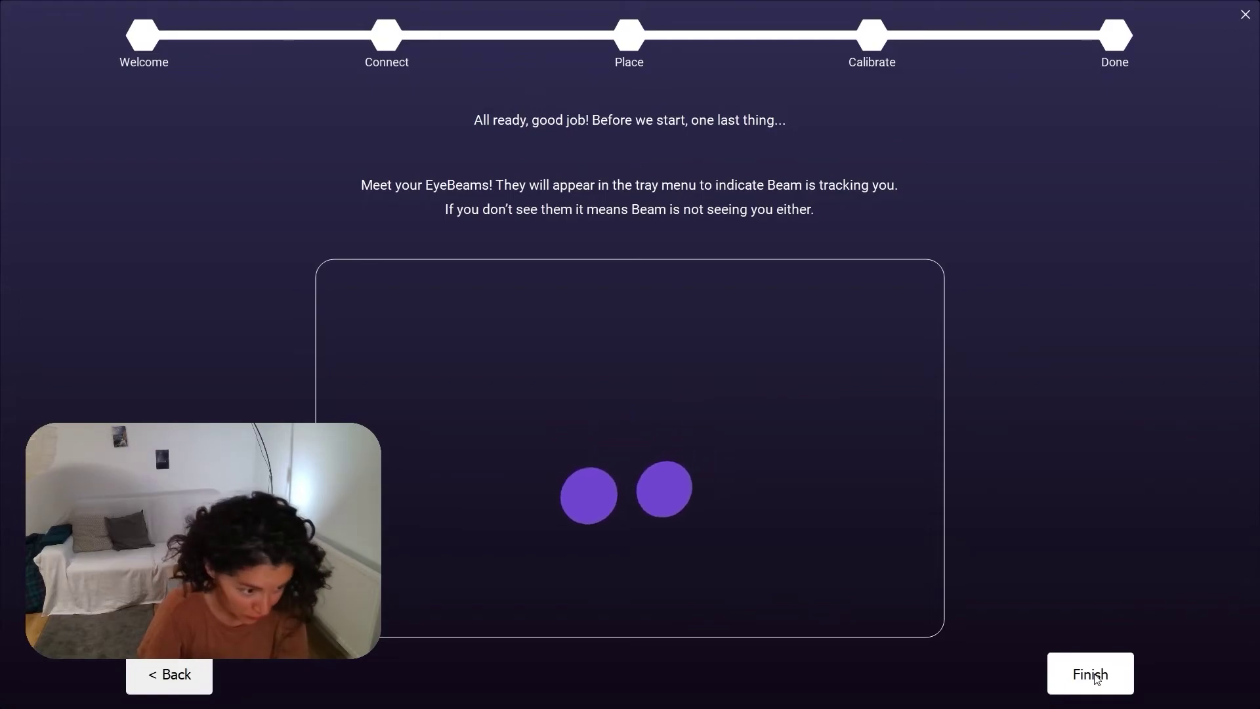
click(1090, 674)
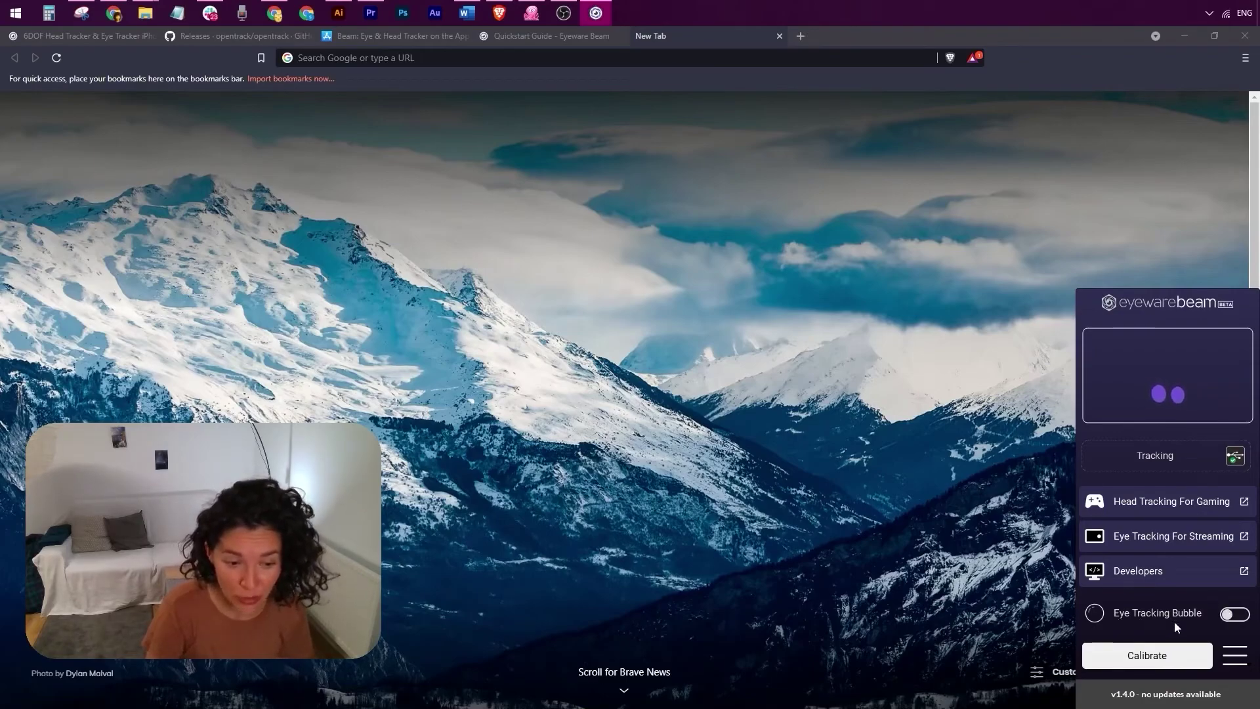
Try out the Eye Tracking Bubble by turning it on and back off
click(1231, 617)
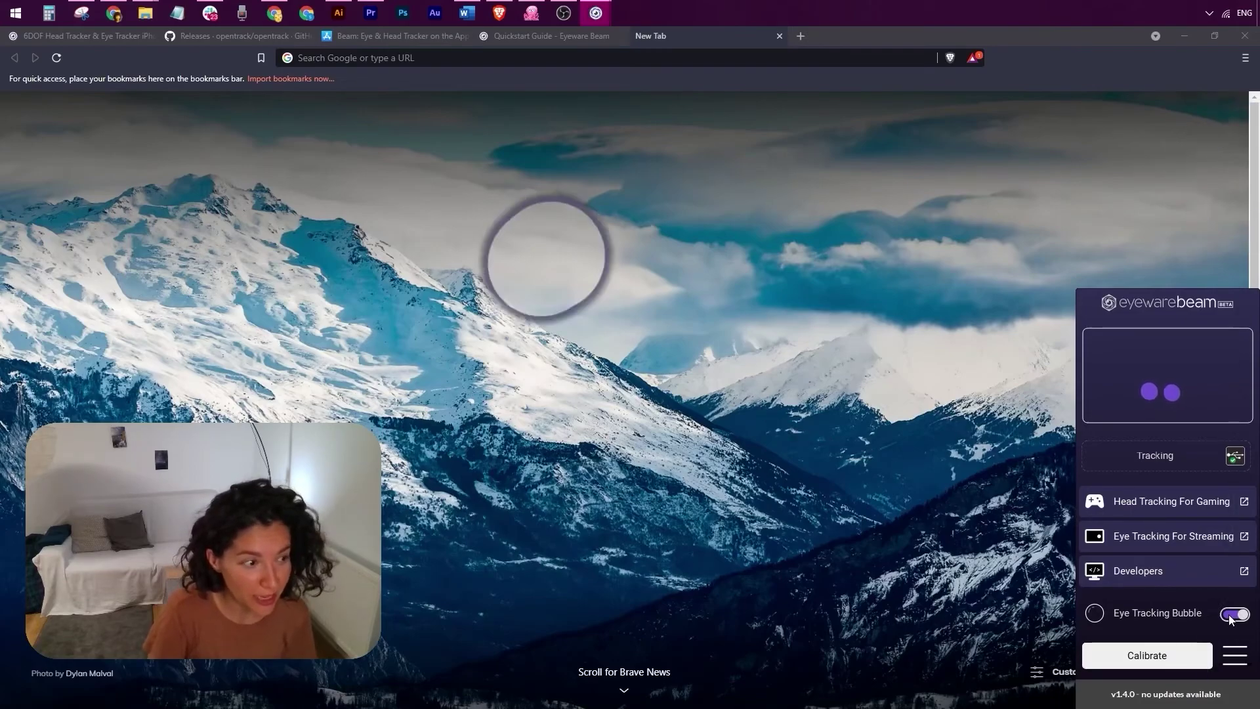
click(1233, 615)
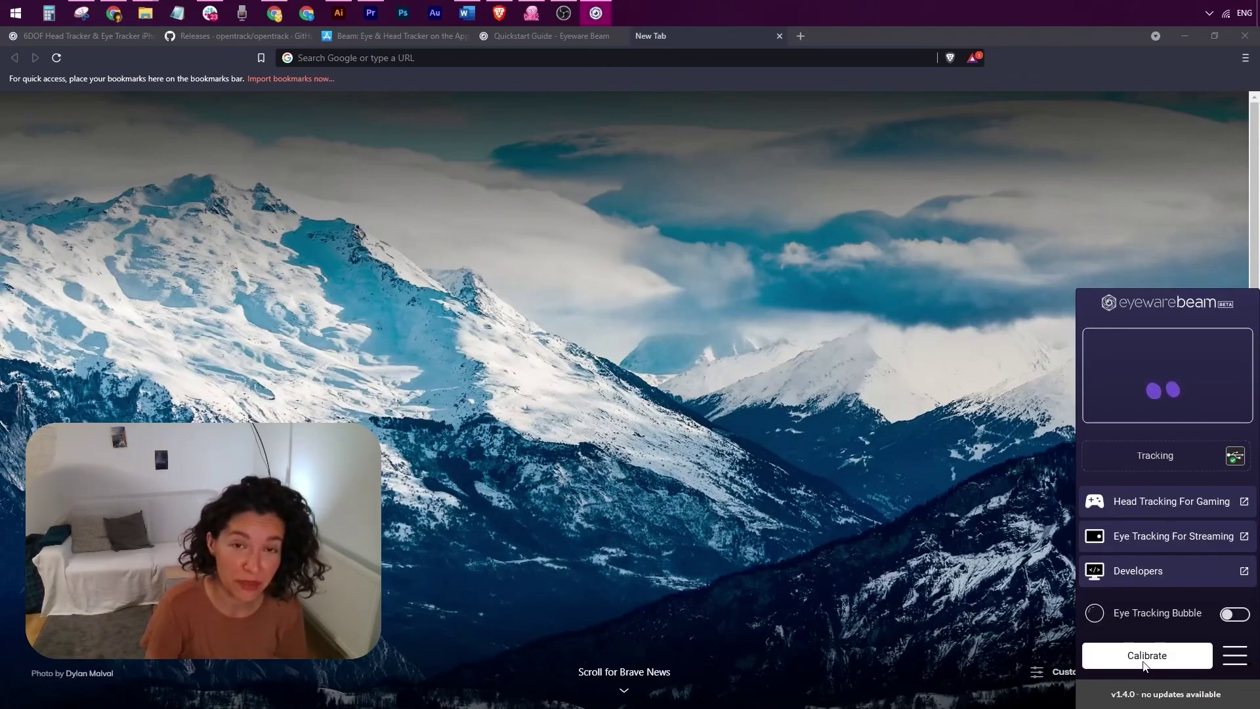
Dismiss the Beam panel and reopen it from the system tray
click(998, 443)
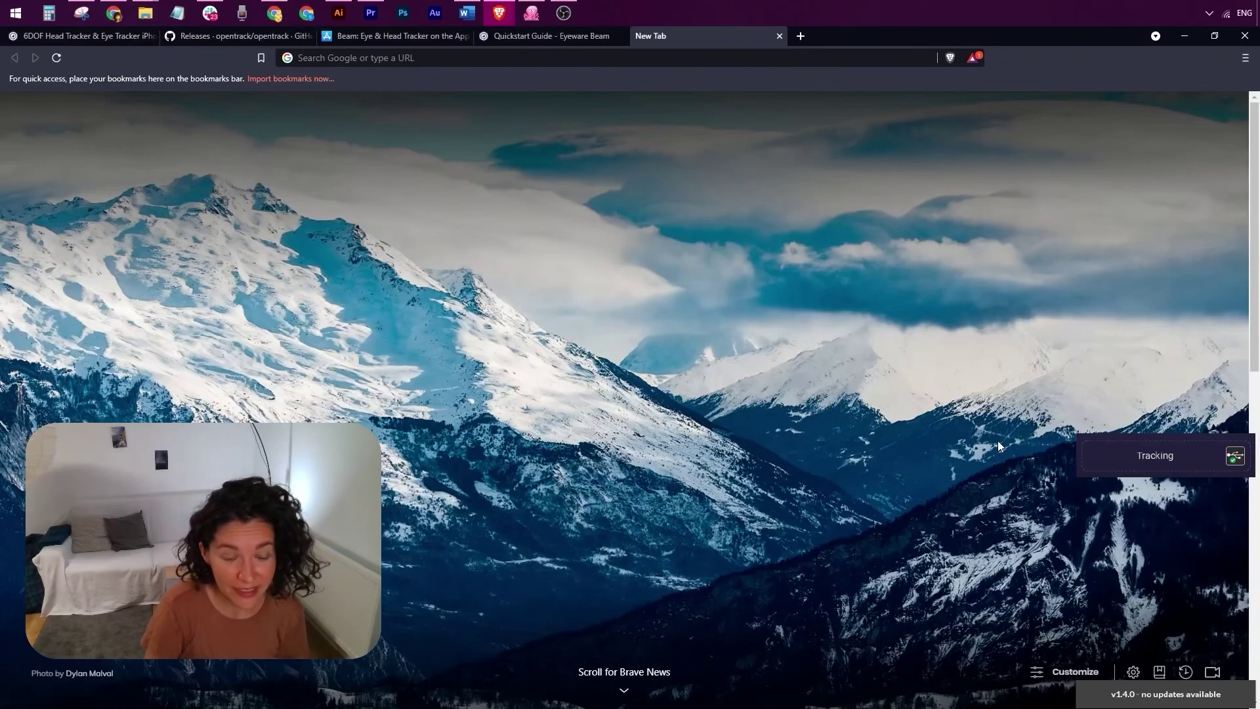
click(1209, 12)
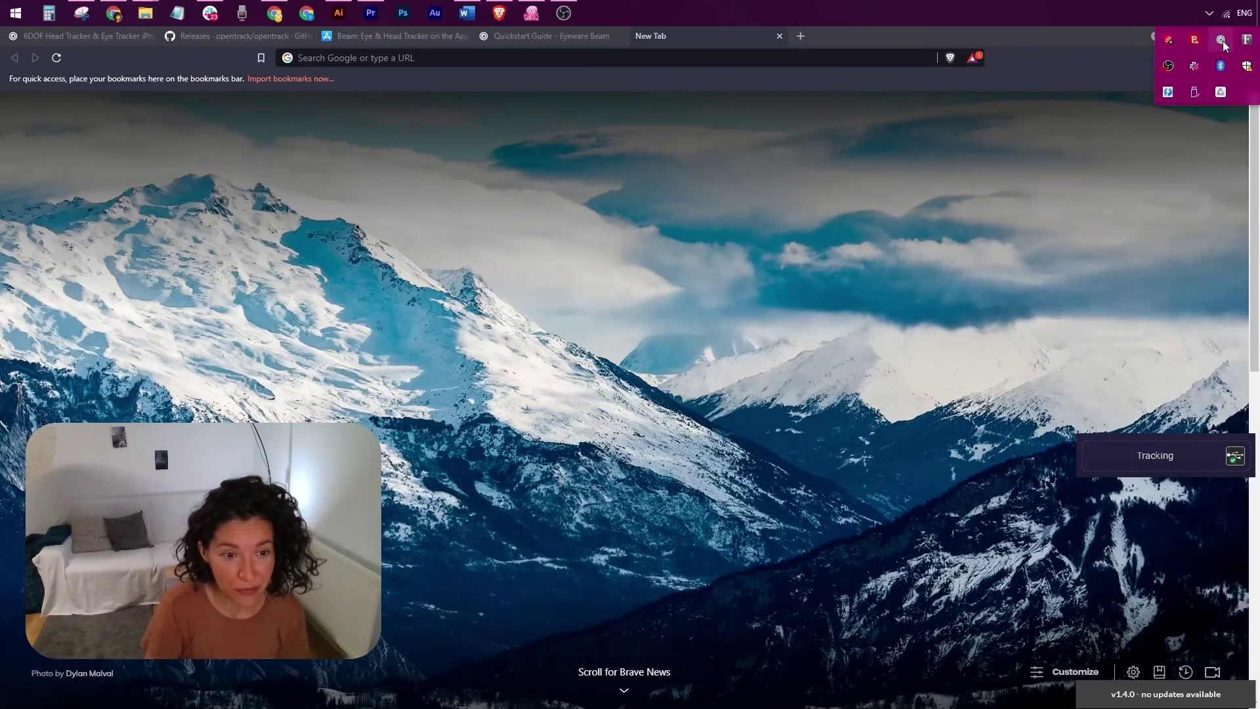
click(1221, 40)
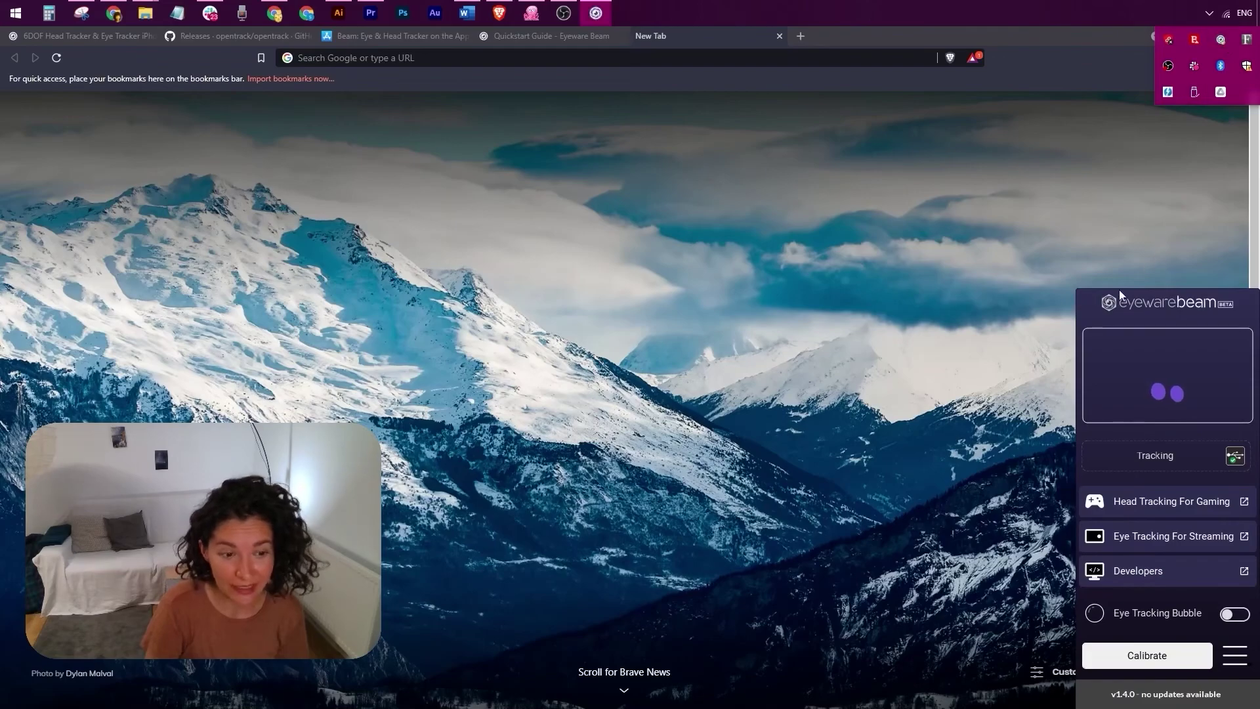